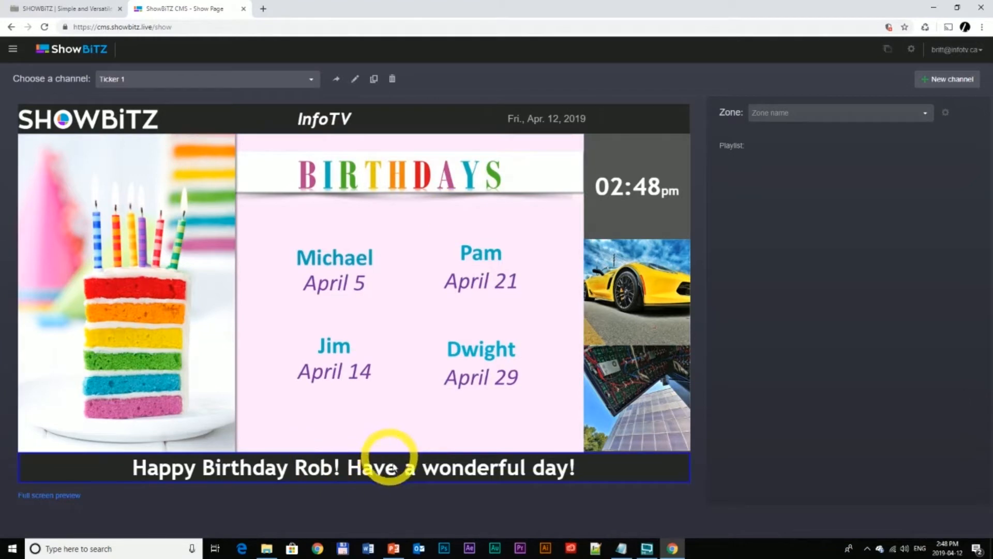
- View the Ticker 2 and Ticker 3 channels to compare their ticker layouts
{"action": "left_click", "coordinate": [311, 80]}
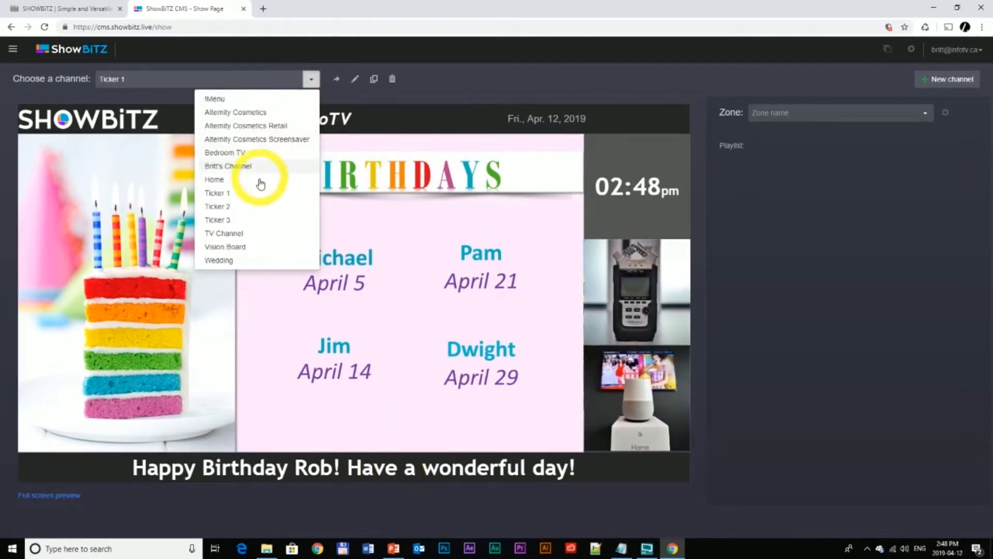
{"action": "left_click", "coordinate": [255, 206]}
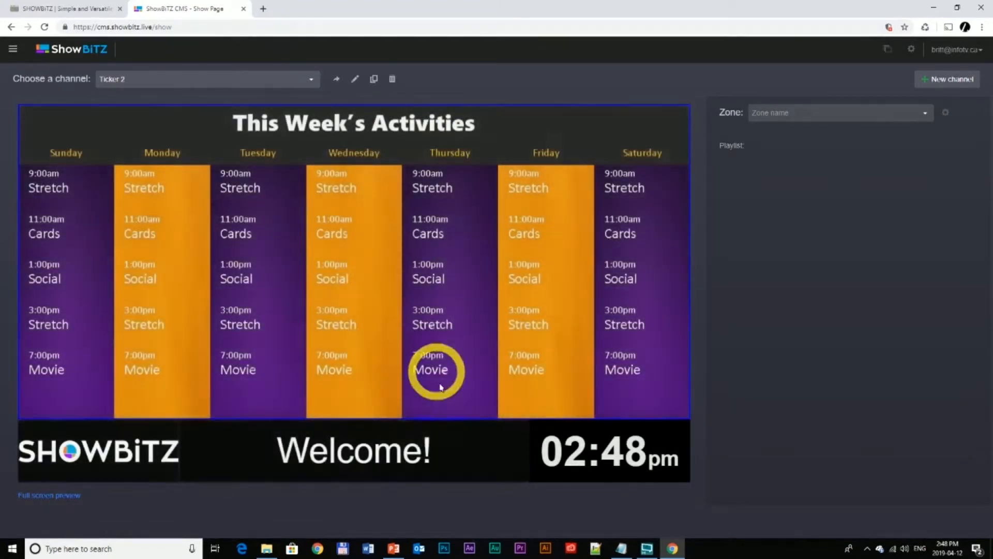
{"action": "left_click", "coordinate": [311, 79]}
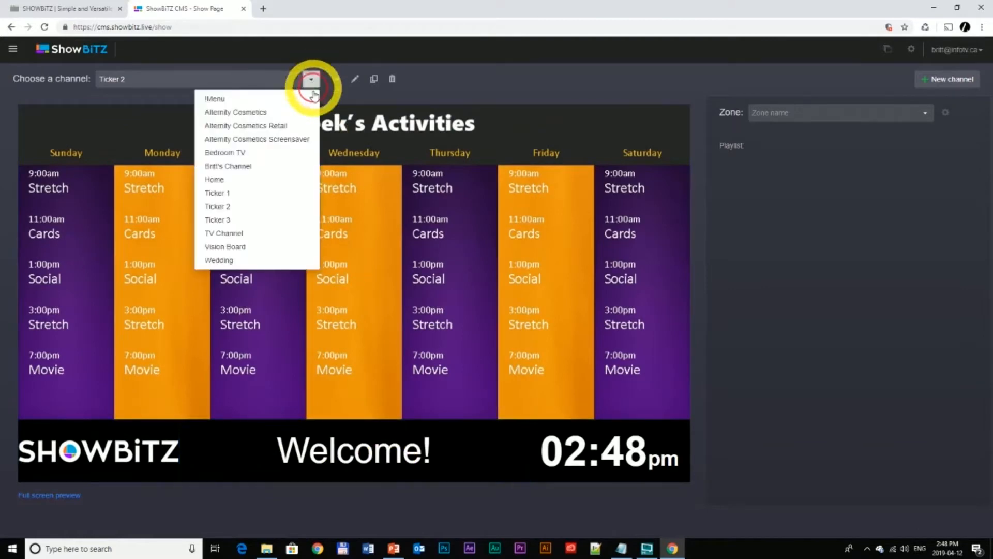
{"action": "left_click", "coordinate": [249, 230]}
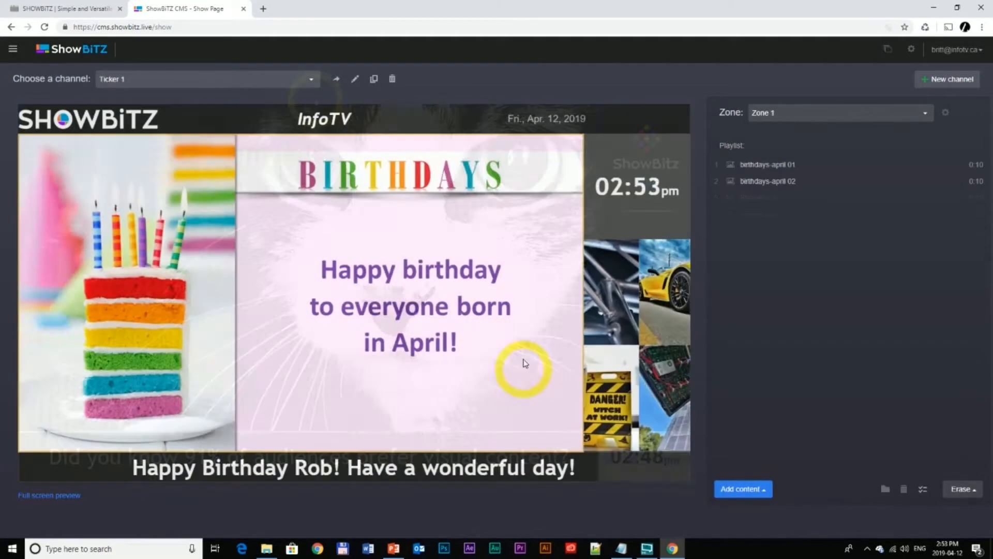
- Add new Image / Text content to the ticker zone along the bottom of the Ticker 1 channel, named "Event Cancelled"
{"action": "left_click", "coordinate": [425, 469]}
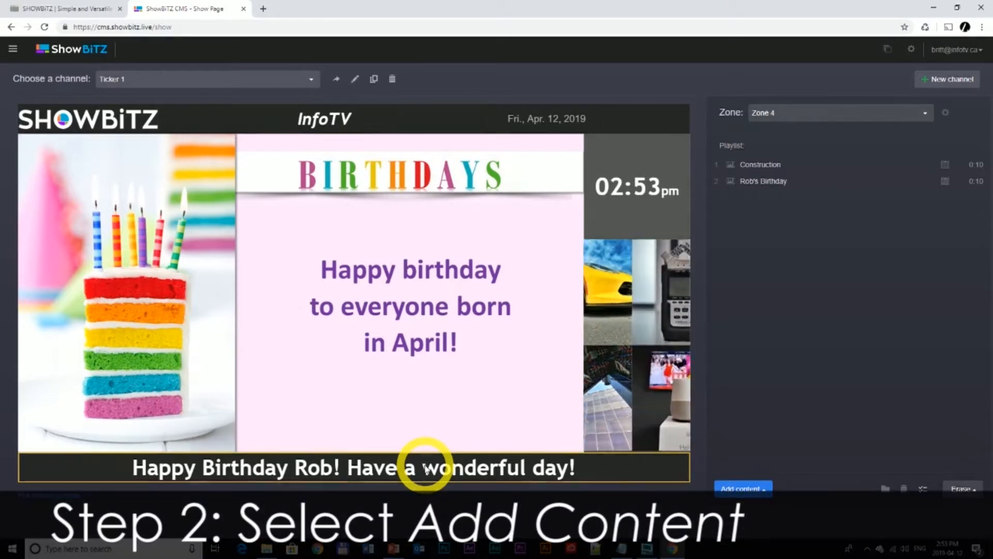
{"action": "left_click", "coordinate": [741, 488]}
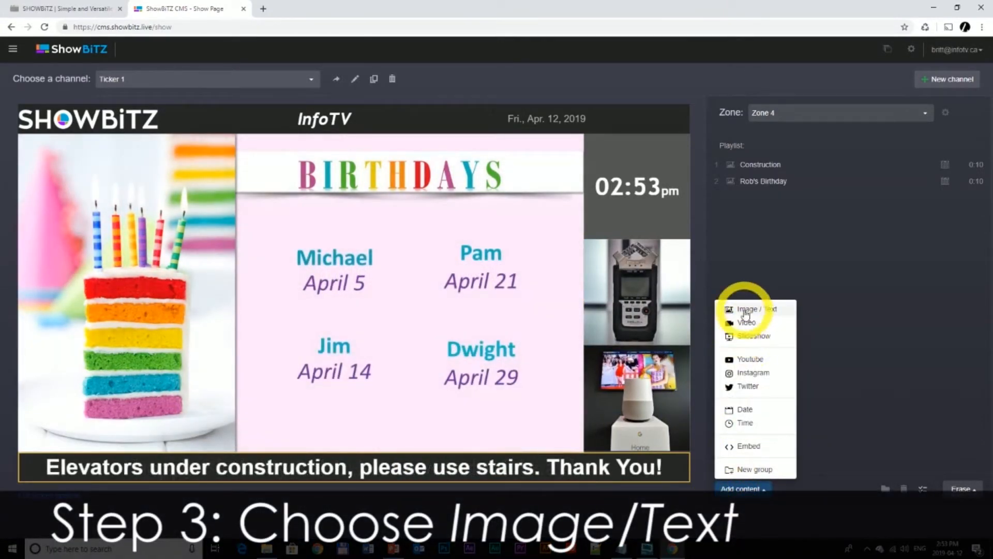
{"action": "left_click", "coordinate": [751, 311]}
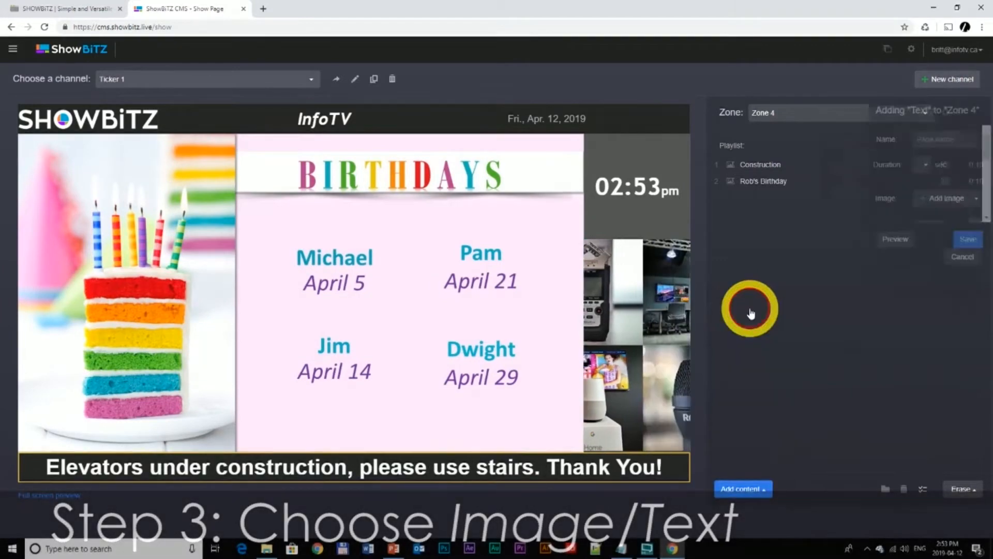
{"action": "left_click", "coordinate": [820, 138]}
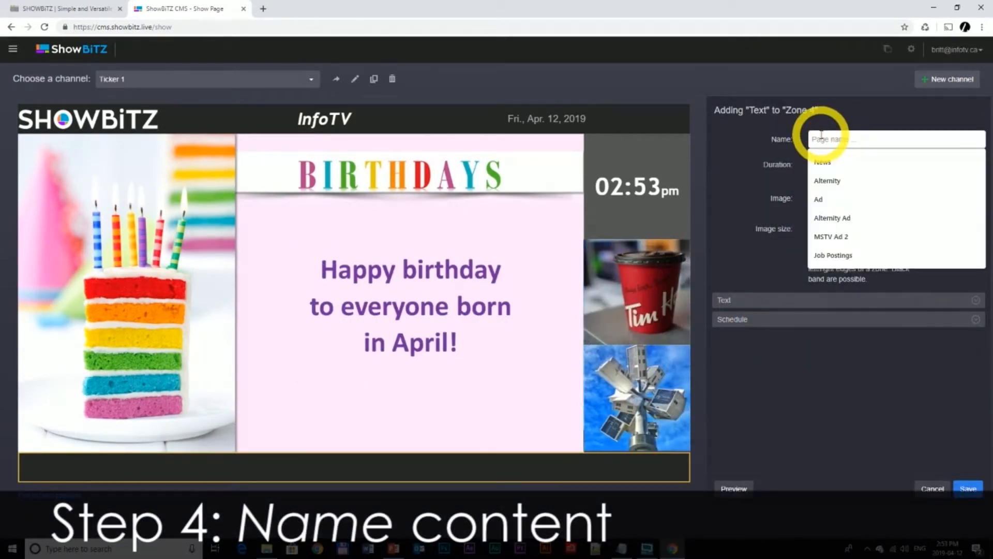
{"action": "type", "text": "Event Cancelled"}
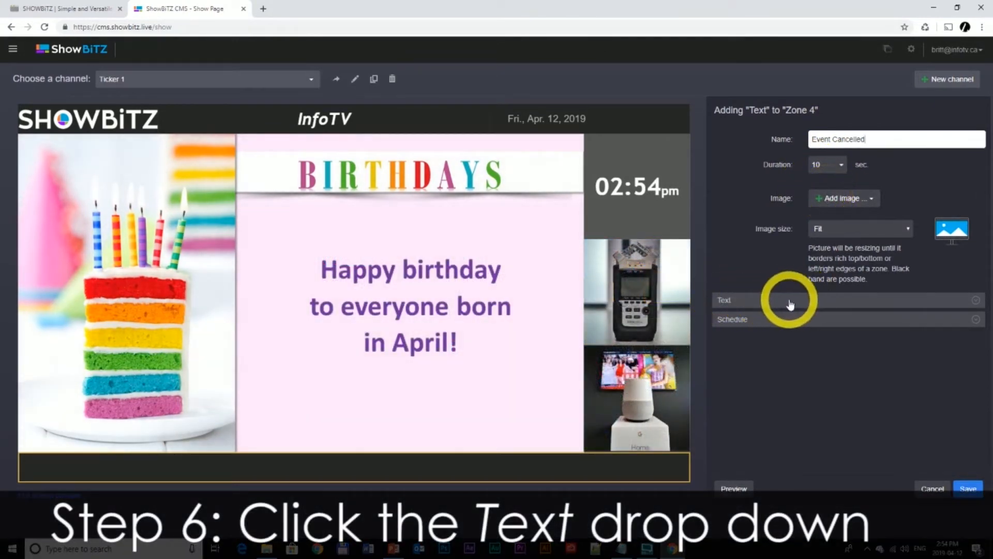
- Enter "Event cancelled due to weather." as the page's text and preview it in the zone
{"action": "left_click", "coordinate": [790, 303]}
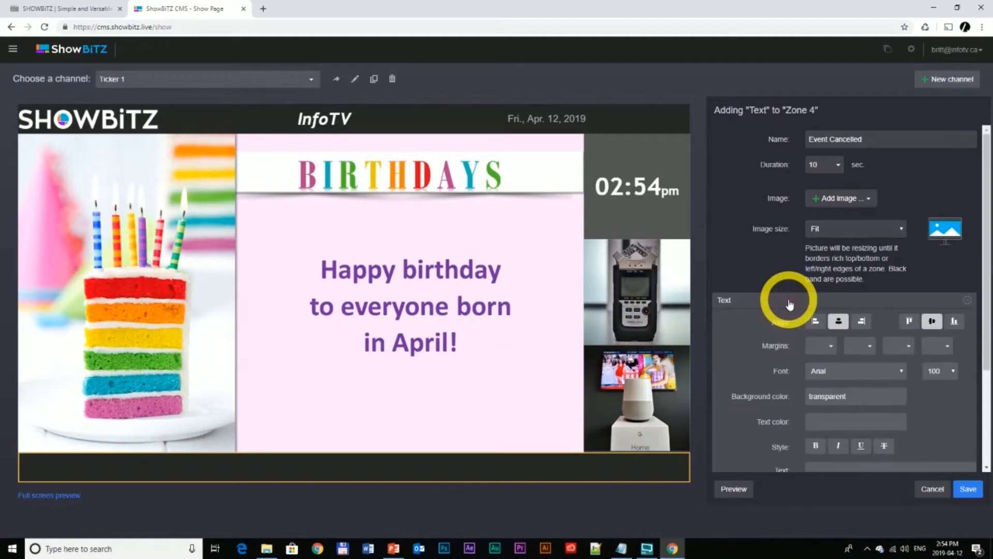
{"action": "scroll", "coordinate": [789, 305], "scroll_direction": "down", "scroll_amount": 2}
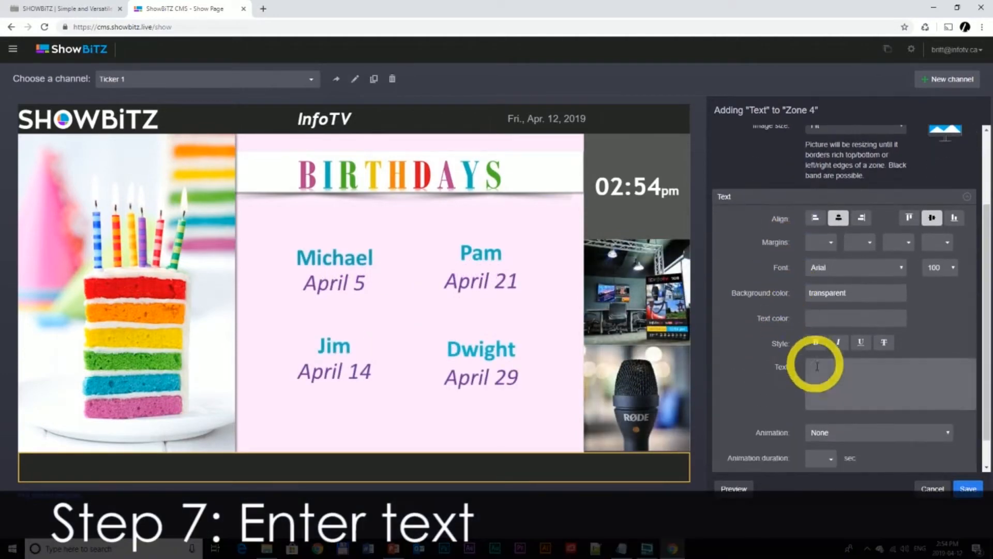
{"action": "left_click", "coordinate": [833, 373]}
{"action": "type", "text": "Event cancelled due to weather"}
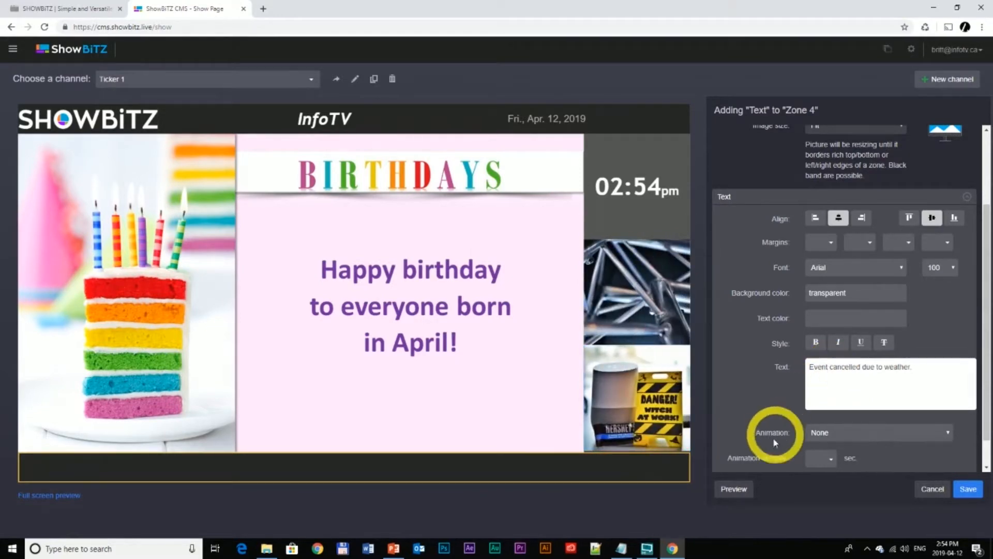
{"action": "left_click", "coordinate": [727, 493]}
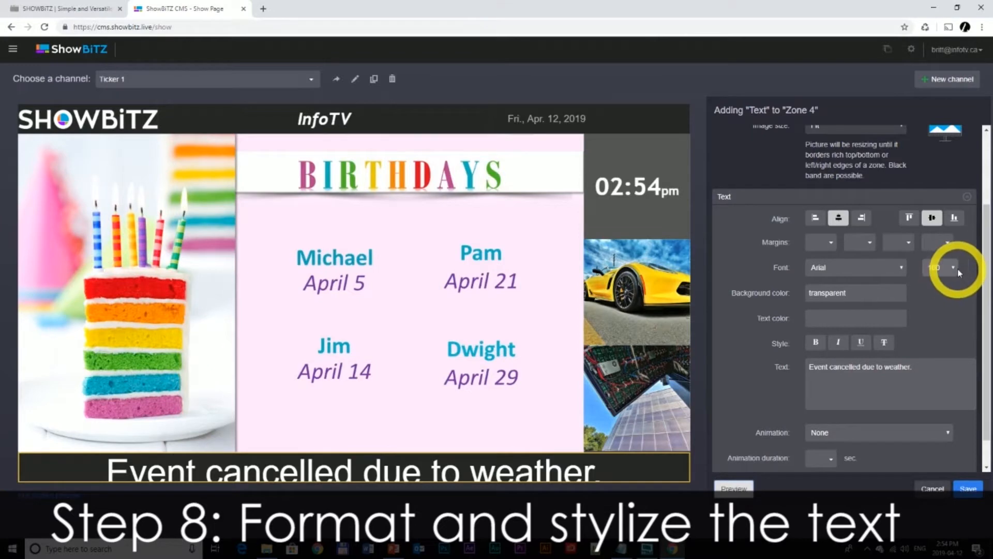
- Set the ticker text's font size to 62 and preview the message
{"action": "left_click", "coordinate": [958, 270]}
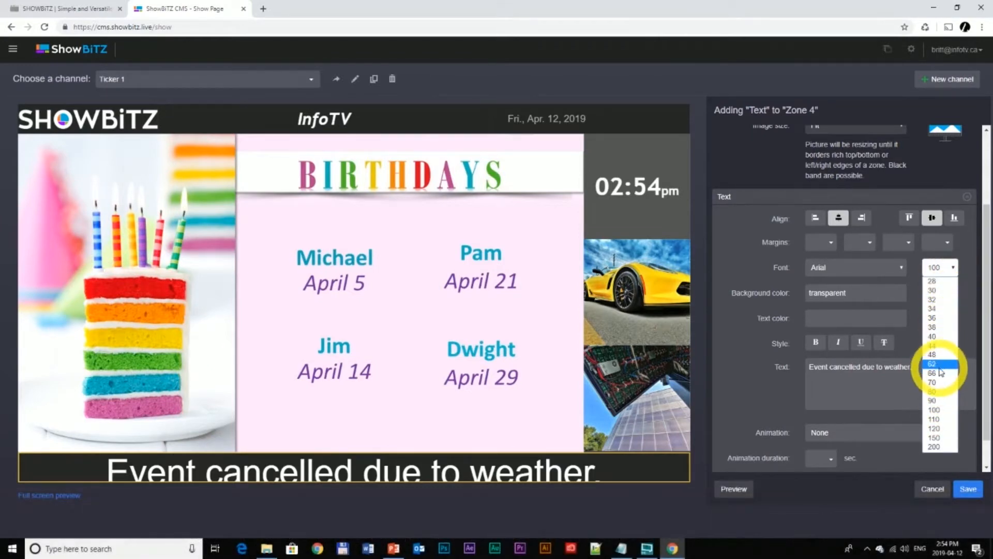
{"action": "left_click", "coordinate": [938, 365]}
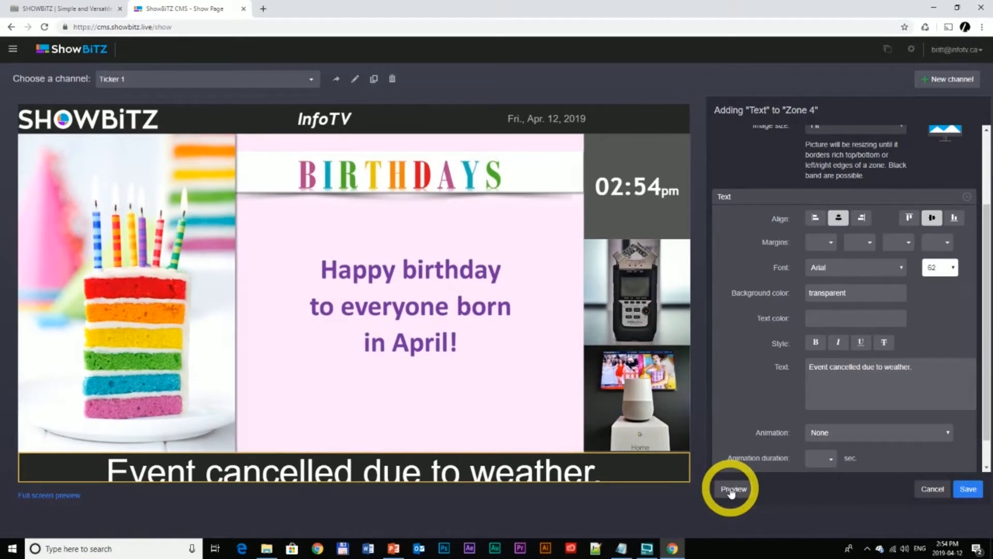
{"action": "left_click", "coordinate": [731, 490]}
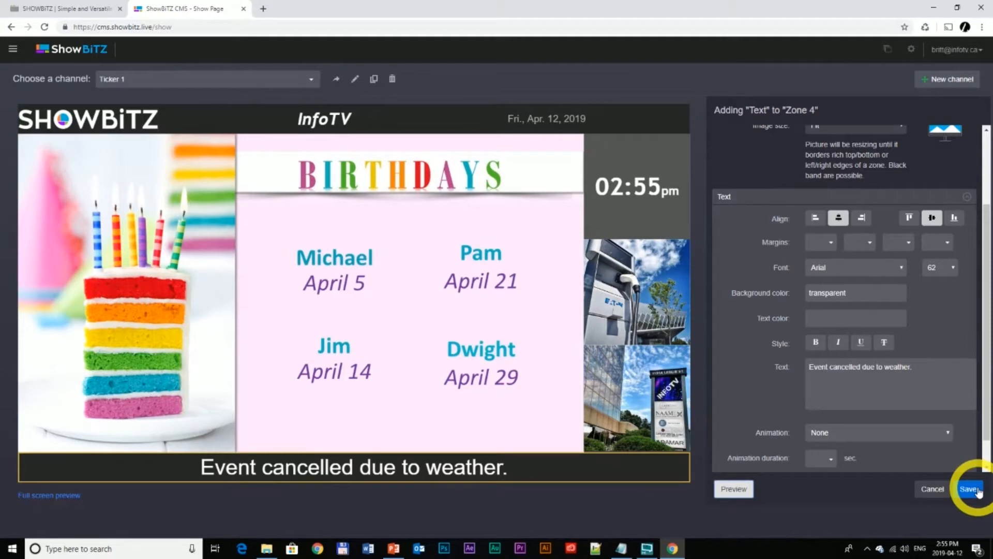
- Change the ticker text's font to Trebuchet MS, make it bold, and preview the result
{"action": "left_click", "coordinate": [902, 268]}
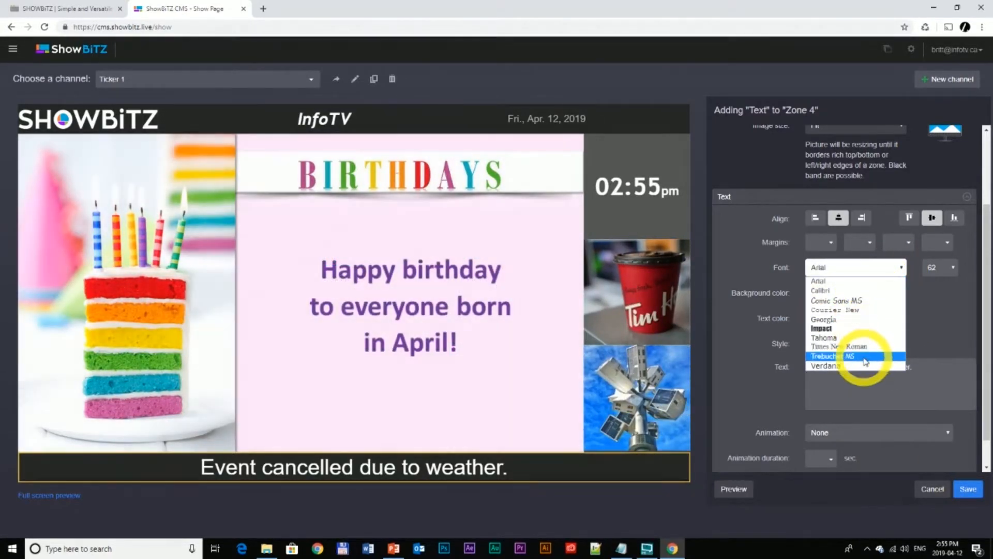
{"action": "left_click", "coordinate": [865, 357]}
{"action": "left_click", "coordinate": [728, 495]}
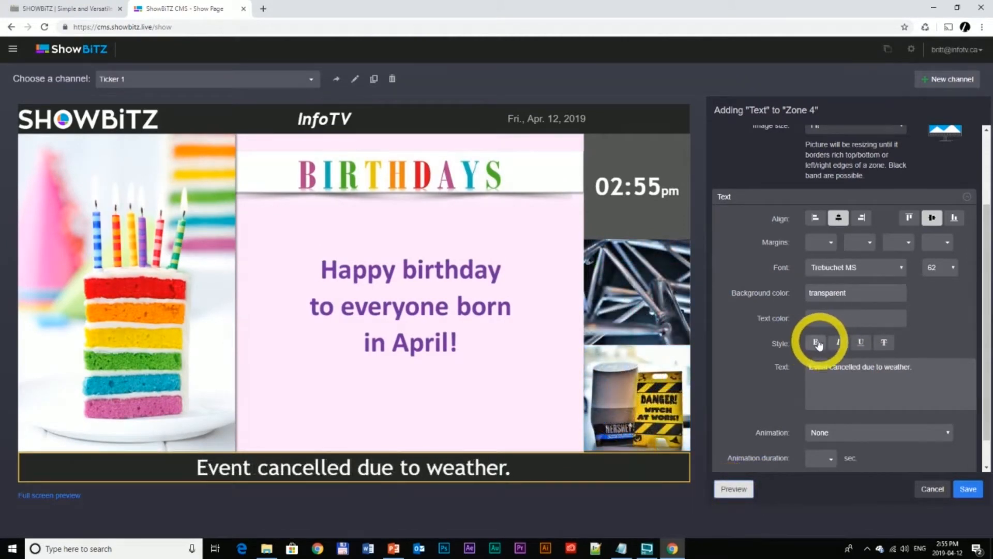
{"action": "left_click", "coordinate": [816, 342]}
{"action": "left_click", "coordinate": [754, 487]}
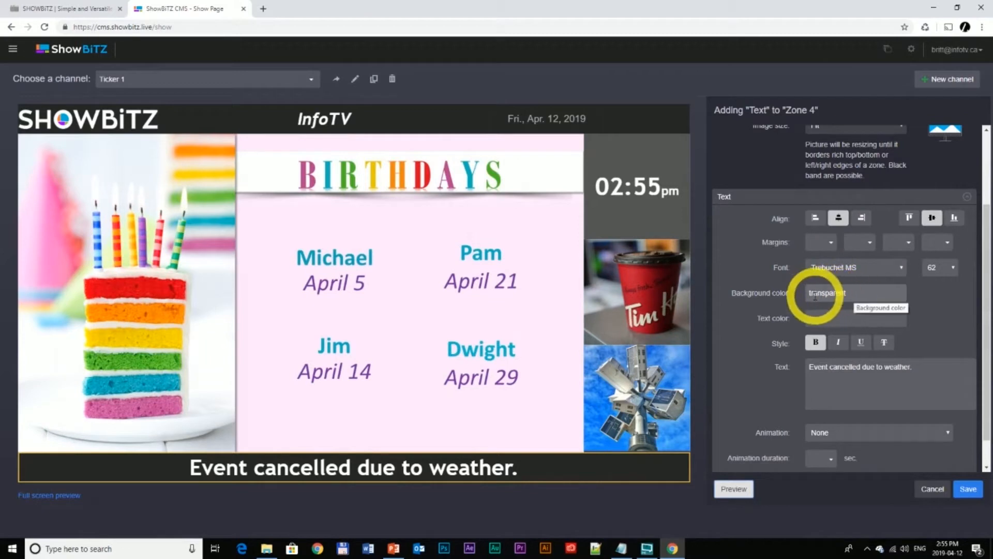
- Look at the background colour choices and set the text colour to #ffffff
{"action": "left_click", "coordinate": [864, 294]}
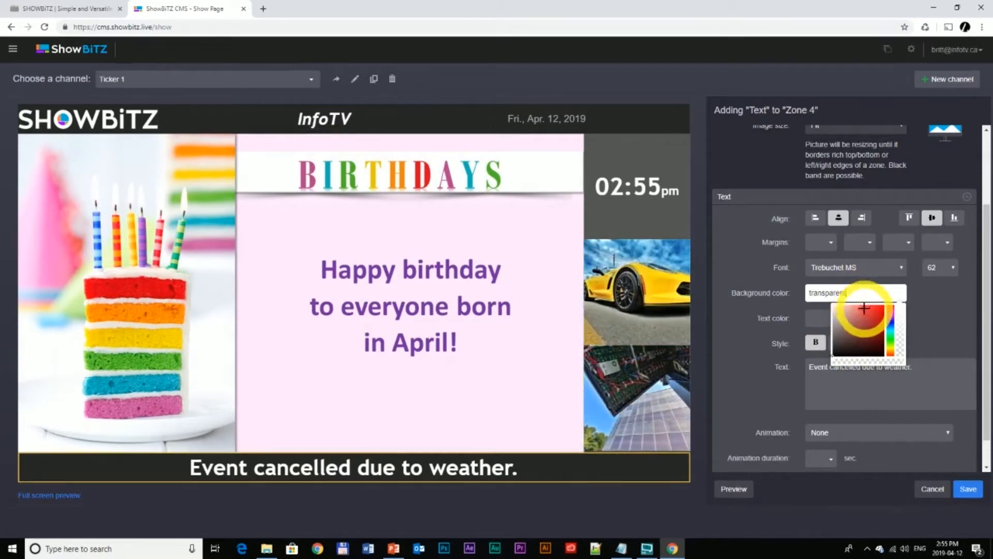
{"action": "left_click", "coordinate": [815, 320]}
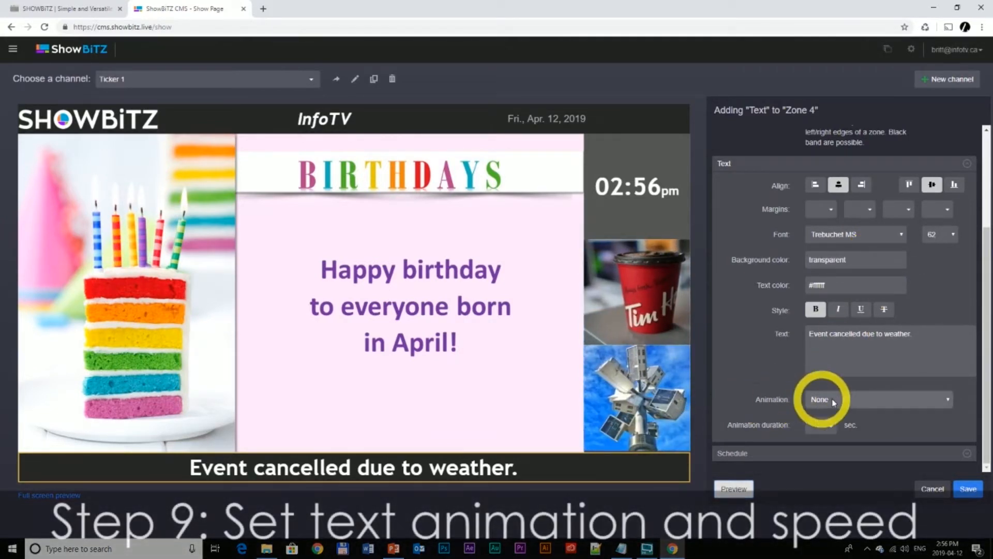
- Set the text animation to Crawling text, align the text left, and preview the moving message
{"action": "left_click", "coordinate": [854, 400]}
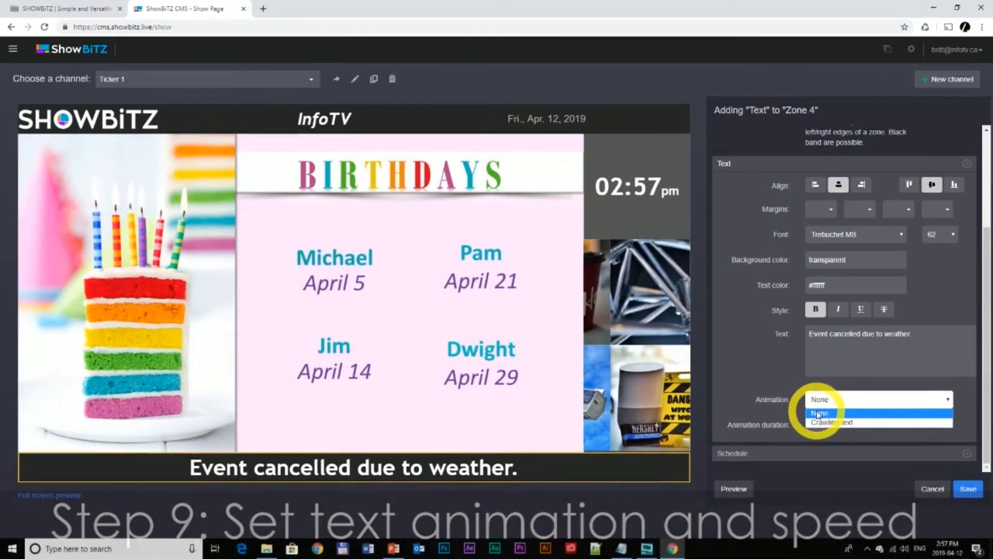
{"action": "left_click", "coordinate": [827, 412]}
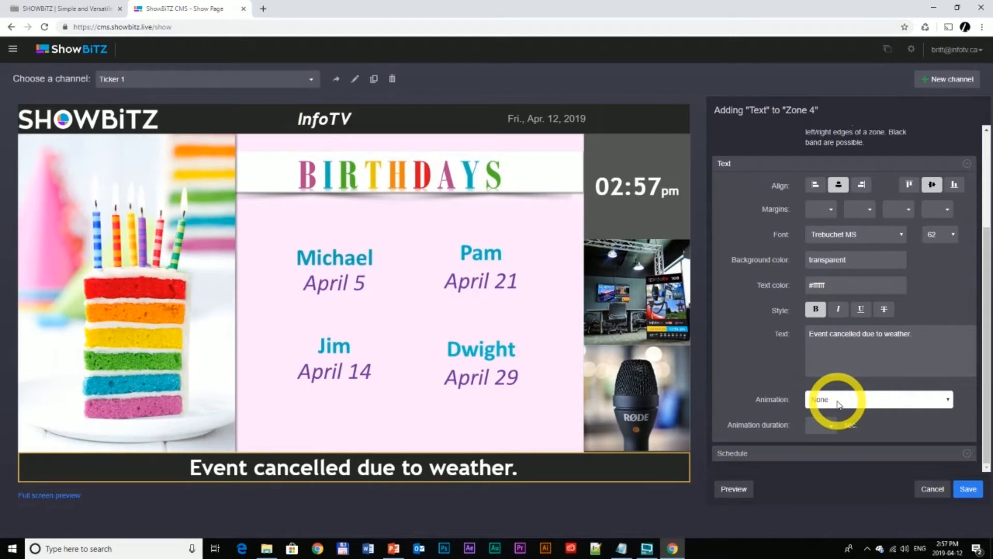
{"action": "left_click", "coordinate": [831, 423]}
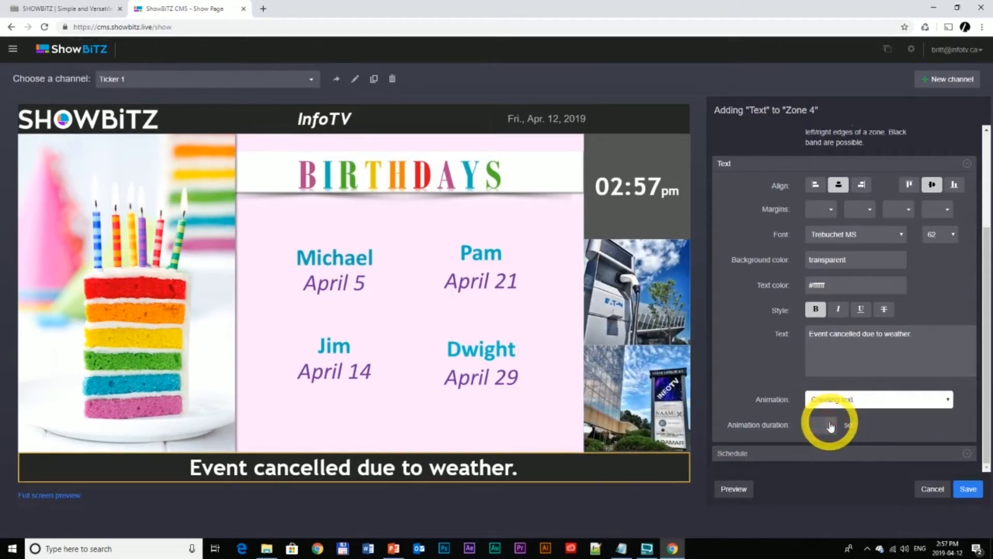
{"action": "left_click", "coordinate": [732, 489]}
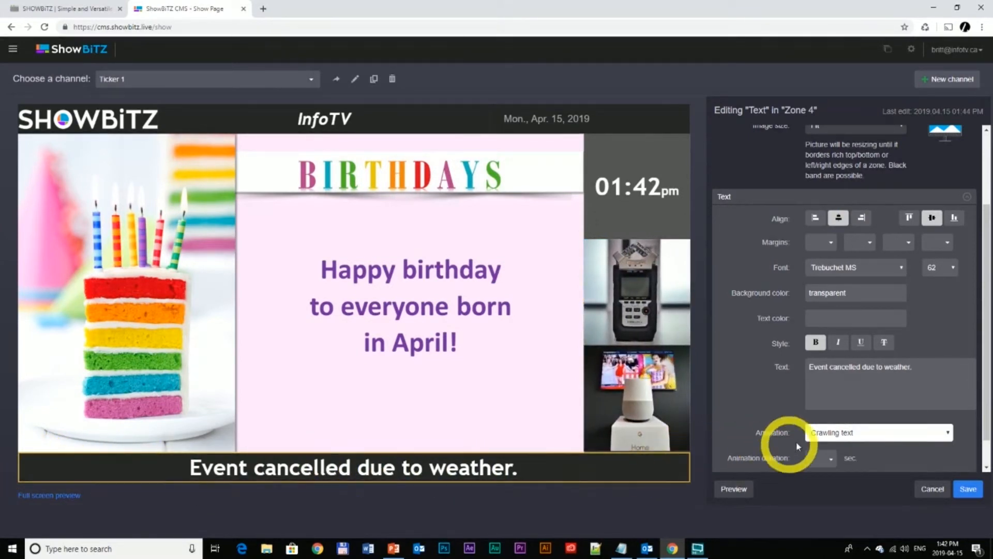
{"action": "left_click", "coordinate": [743, 493]}
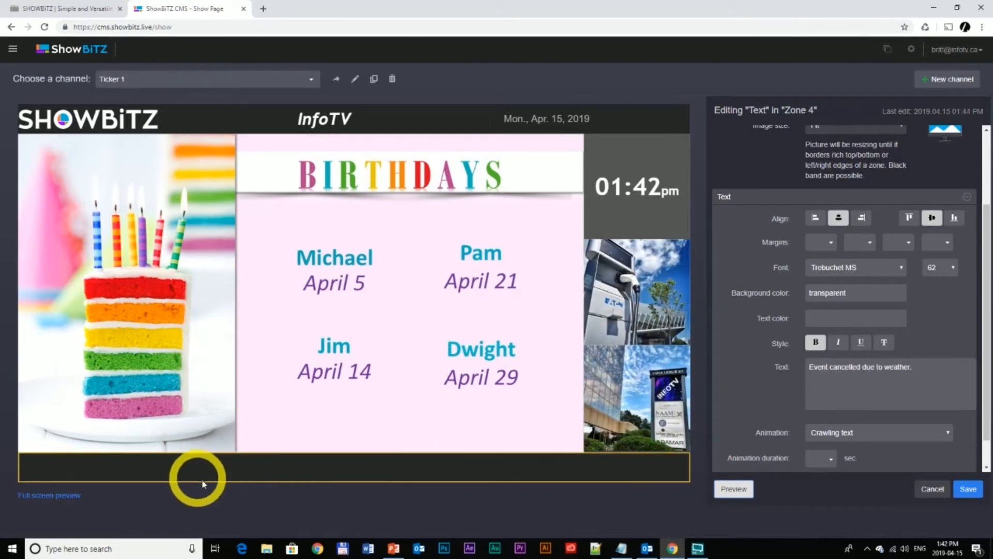
{"action": "left_click", "coordinate": [816, 219]}
{"action": "left_click", "coordinate": [732, 489]}
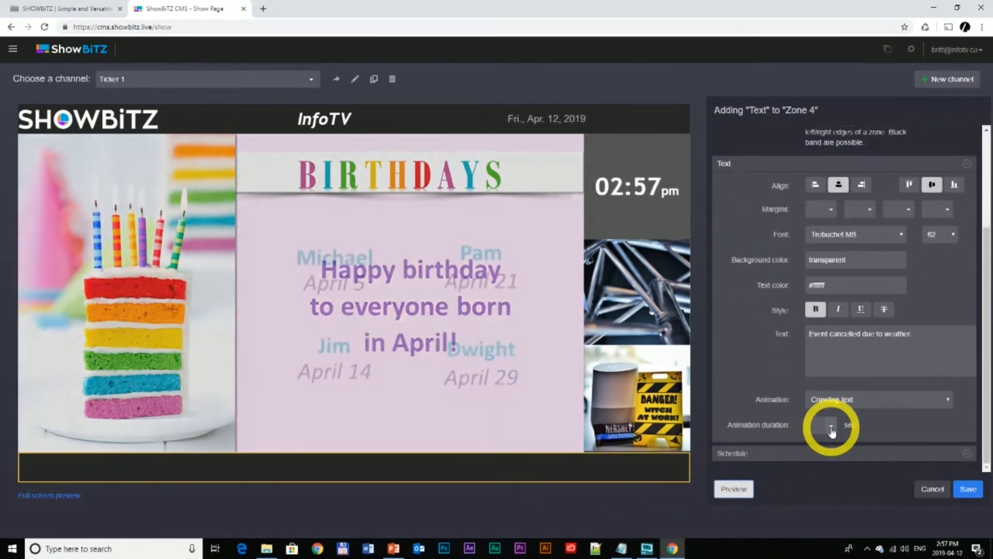
- Set the animation duration to 15 seconds, preview it, and set the text animation back to None
{"action": "left_click", "coordinate": [830, 427]}
{"action": "left_click", "coordinate": [823, 469]}
{"action": "left_click", "coordinate": [734, 488]}
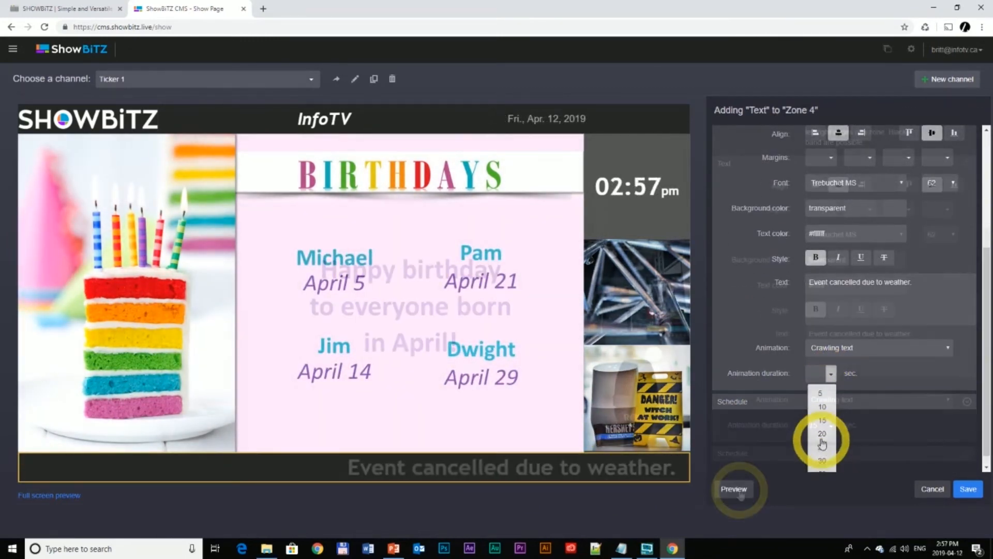
{"action": "left_click", "coordinate": [878, 407]}
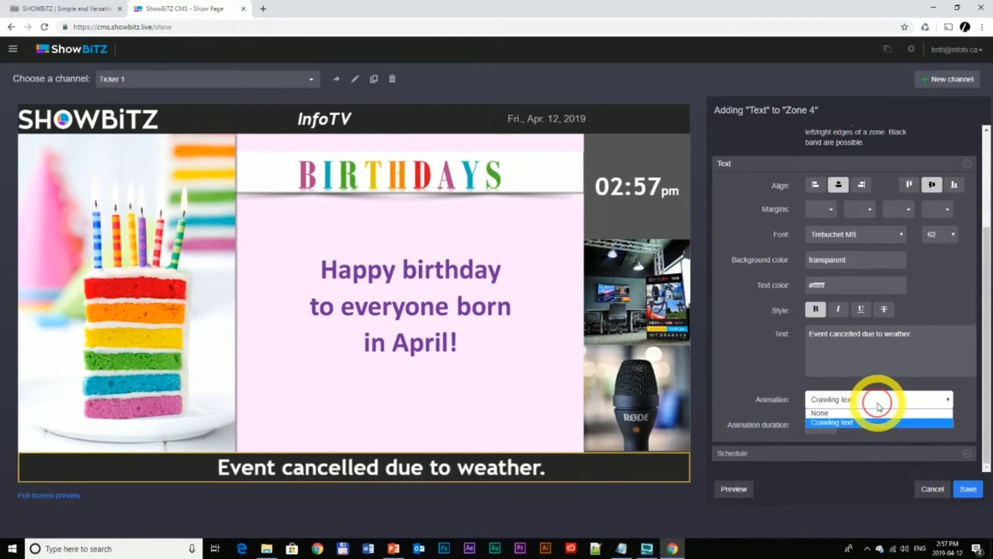
{"action": "left_click", "coordinate": [872, 414]}
- Schedule the message to play only in the date range from 04/12/2019 2:58 PM to 04/12/2019 11:59 PM
{"action": "left_click", "coordinate": [819, 454]}
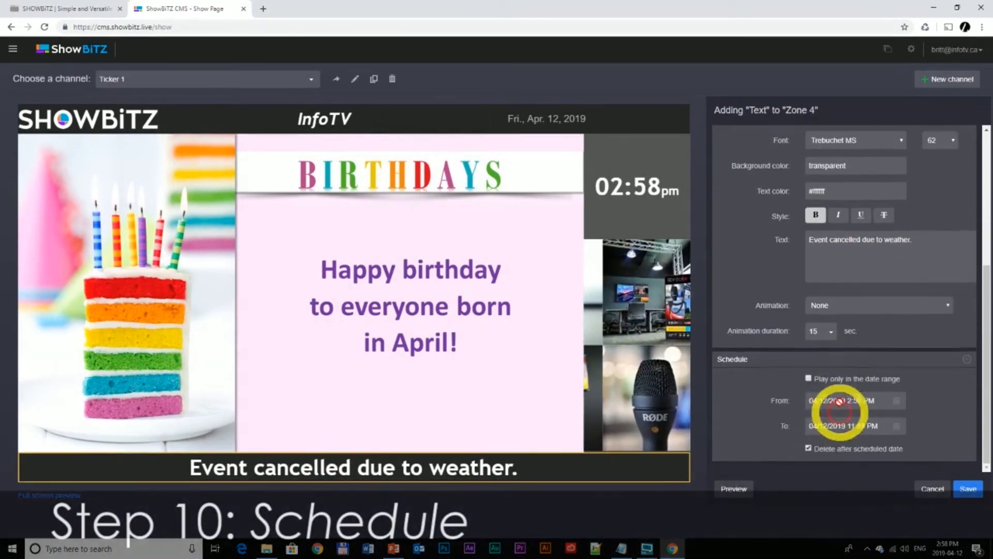
{"action": "left_click", "coordinate": [896, 400]}
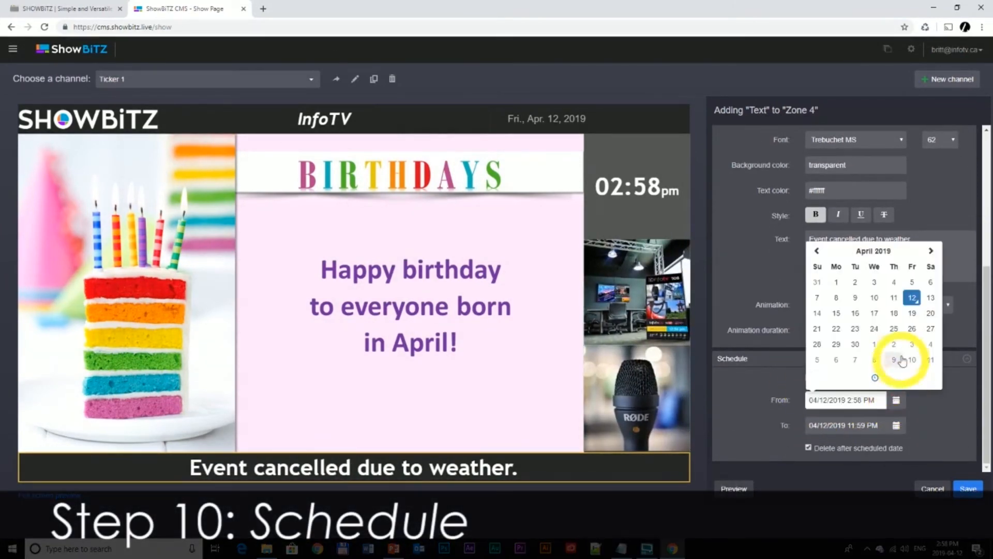
{"action": "left_click", "coordinate": [897, 425]}
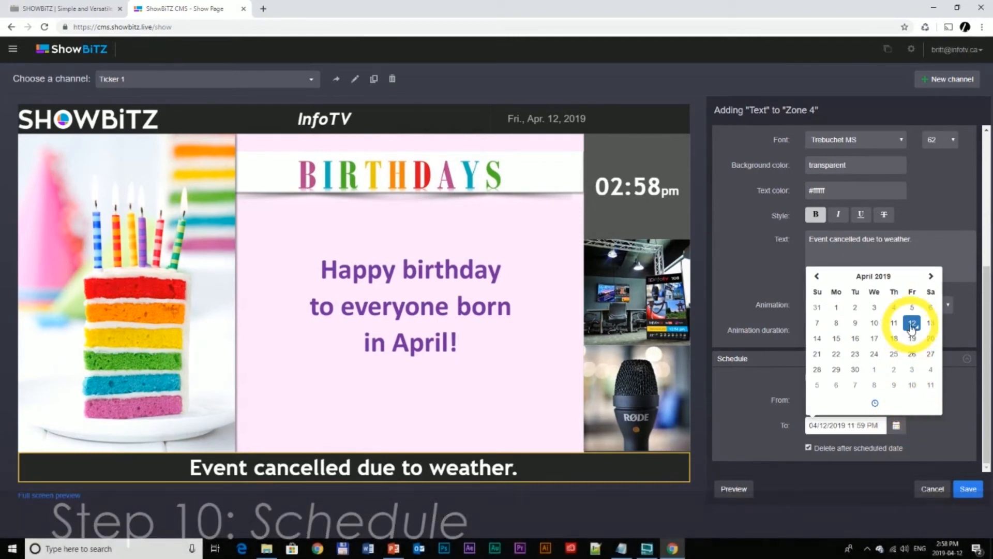
{"action": "left_click", "coordinate": [875, 402]}
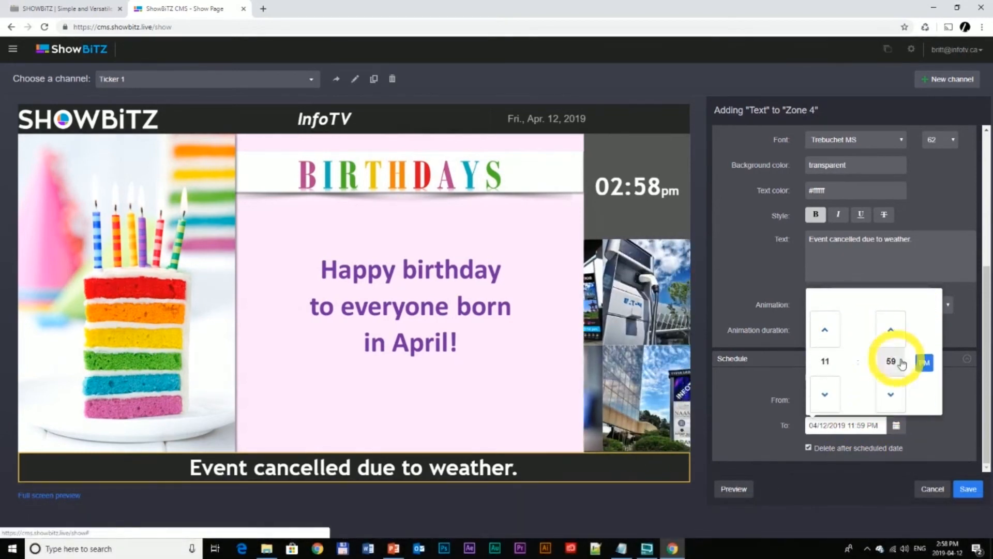
{"action": "left_click", "coordinate": [957, 466]}
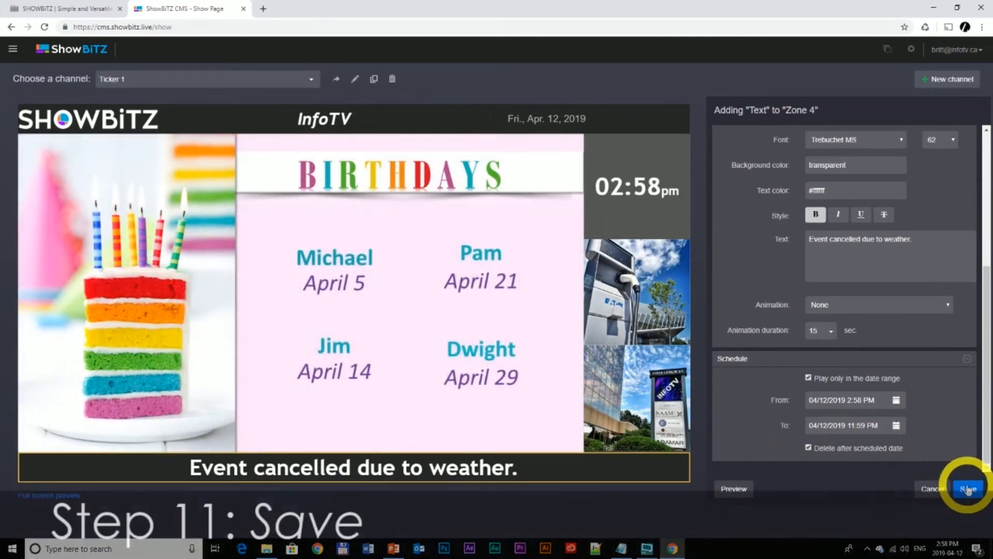
- Save the Event Cancelled message and play it from the Zone 4 playlist
{"action": "left_click", "coordinate": [965, 491]}
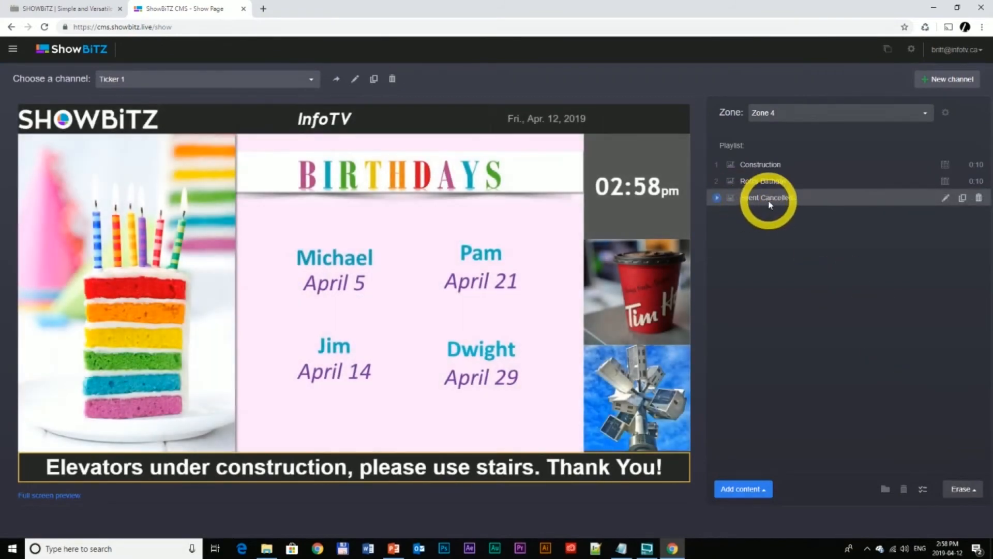
{"action": "left_click", "coordinate": [716, 200]}
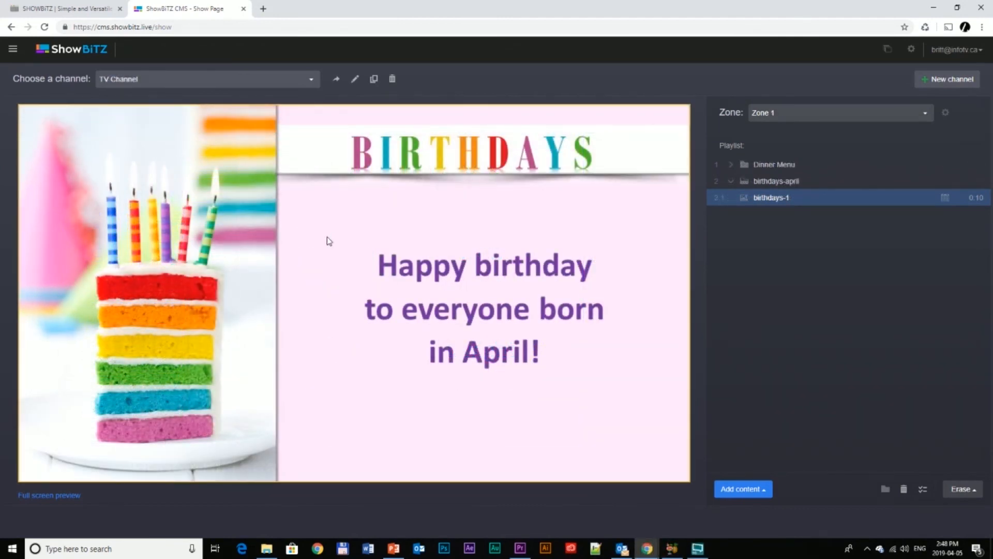
- Open the ShowBitz resources page and browse to the custom layout gallery of the PowerPoint templates
{"action": "left_click", "coordinate": [10, 52]}
{"action": "left_click", "coordinate": [43, 154]}
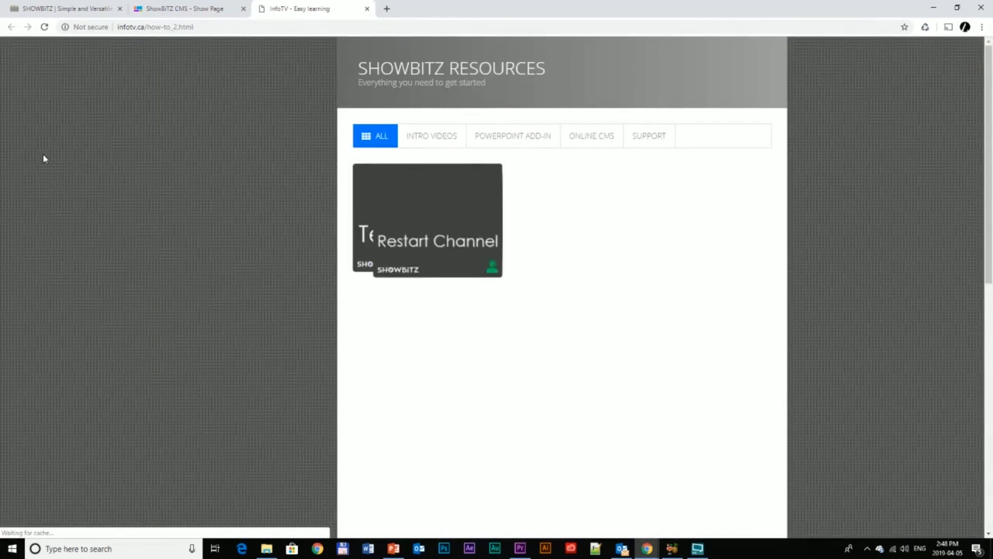
{"action": "key", "text": "ctrl+shift+Tab"}
{"action": "left_click", "coordinate": [33, 220]}
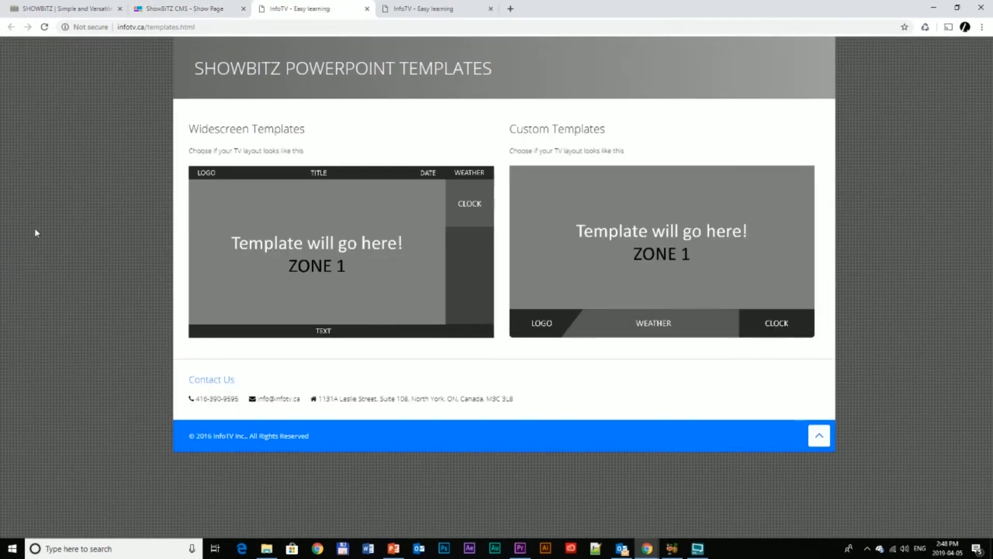
{"action": "left_click", "coordinate": [557, 222]}
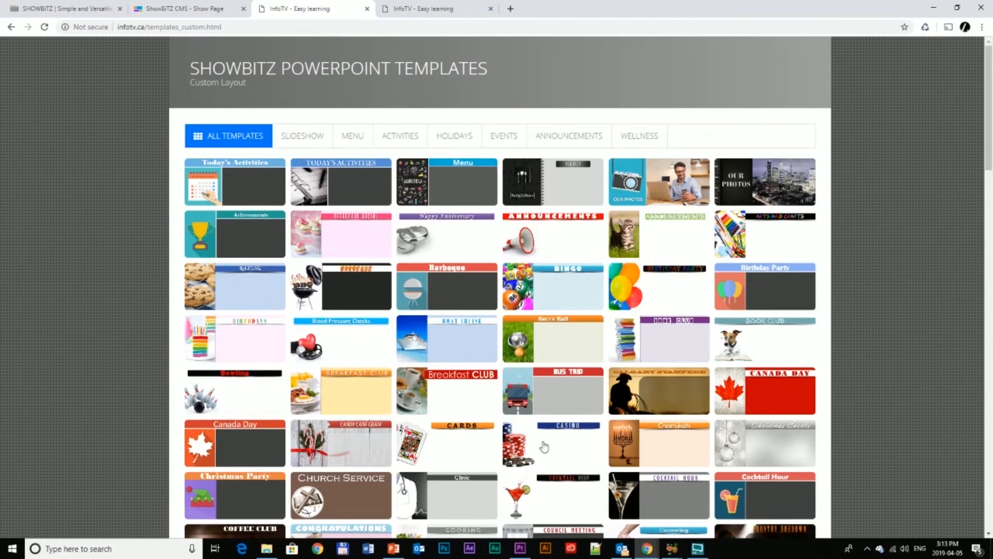